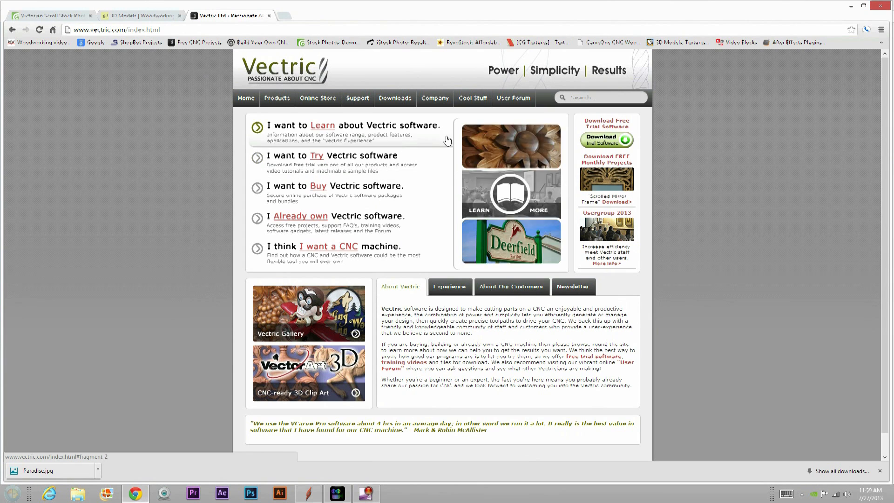
Go to Vectric's free CNC projects page and open "The Paradise Box" project from March 2011.
{"action": "mouse_move", "coordinate": [480, 100]}
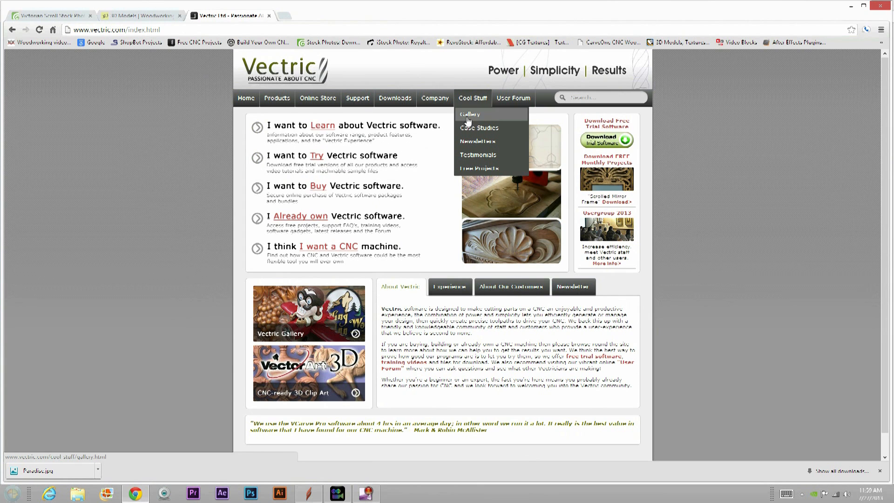
{"action": "left_click", "coordinate": [471, 169]}
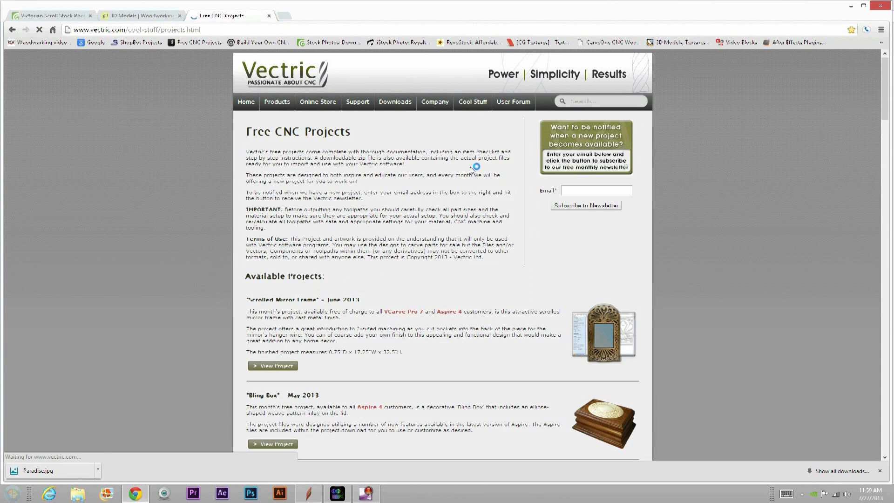
{"action": "scroll", "coordinate": [464, 318], "scroll_direction": "down", "scroll_amount": 8}
{"action": "scroll", "coordinate": [464, 318], "scroll_direction": "down", "scroll_amount": 20}
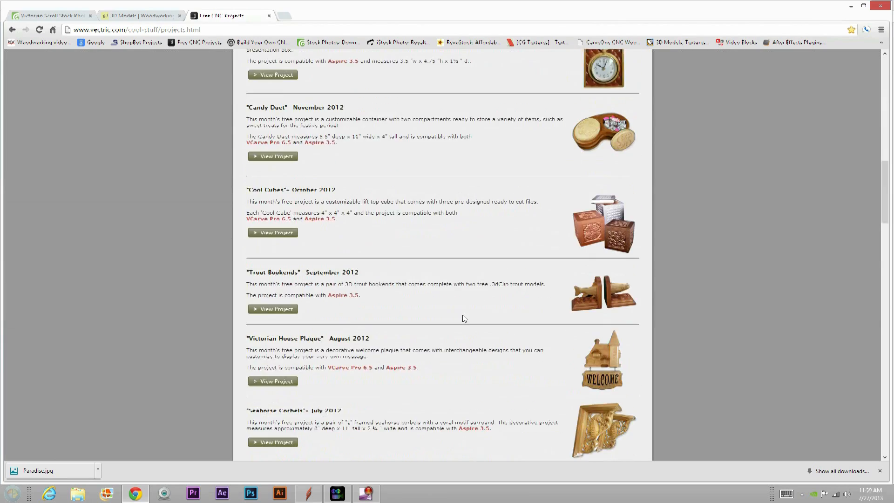
{"action": "scroll", "coordinate": [463, 318], "scroll_direction": "down", "scroll_amount": 12}
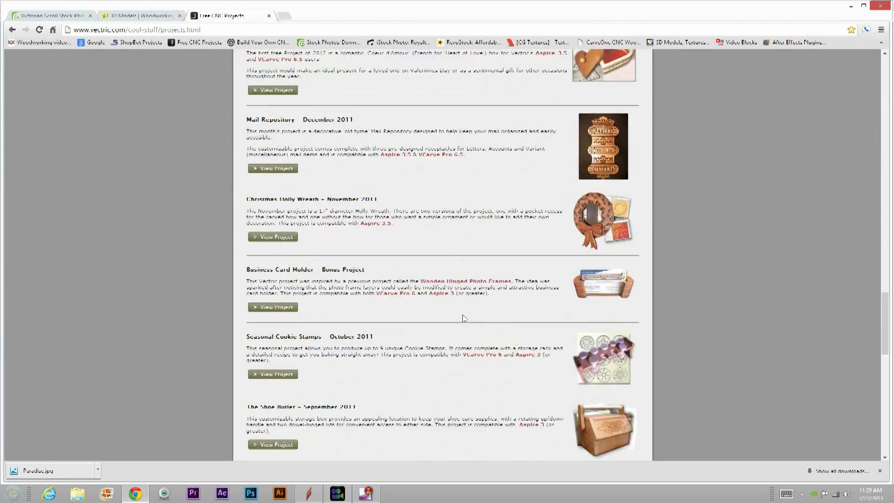
{"action": "scroll", "coordinate": [464, 314], "scroll_direction": "down", "scroll_amount": 7}
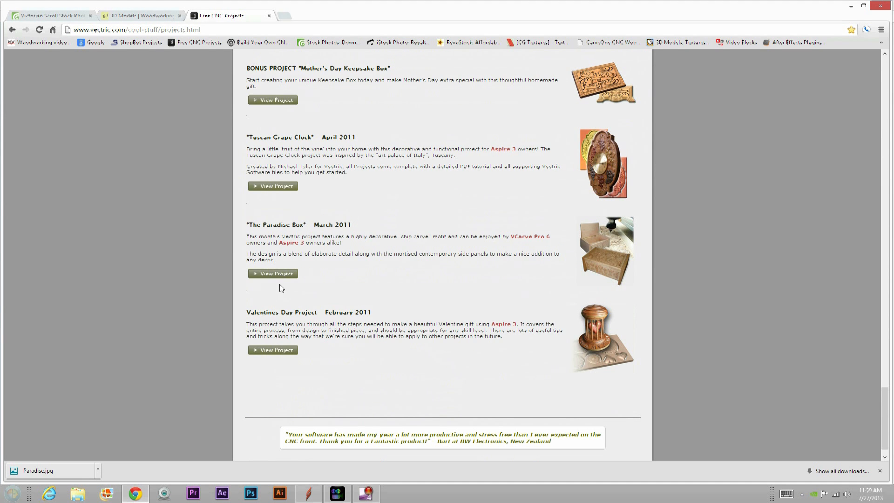
{"action": "left_click", "coordinate": [275, 275]}
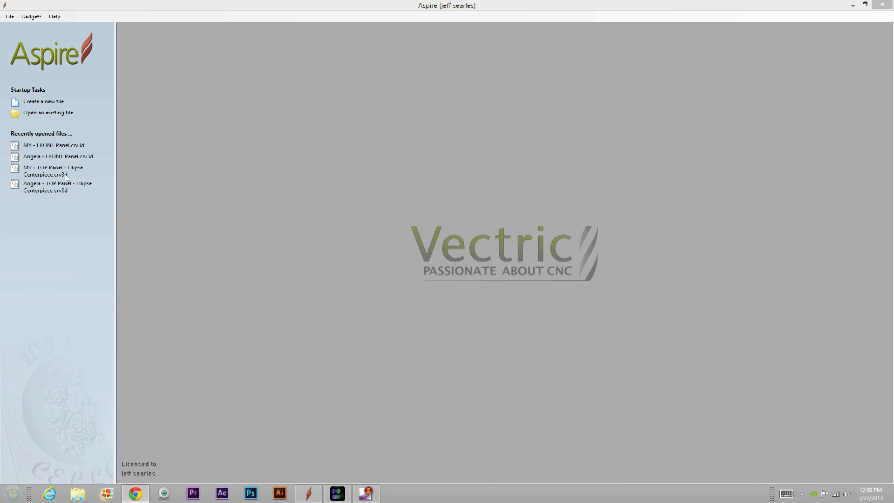
Switch to Aspire and open the recent file "Angela - FRONT Panel.crv3d".
{"action": "left_click", "coordinate": [58, 157]}
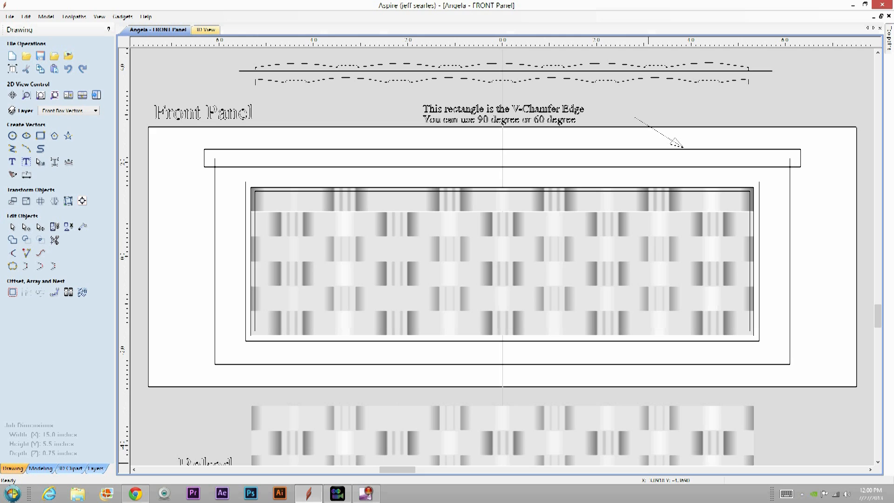
{"action": "key", "text": "alt+Tab"}
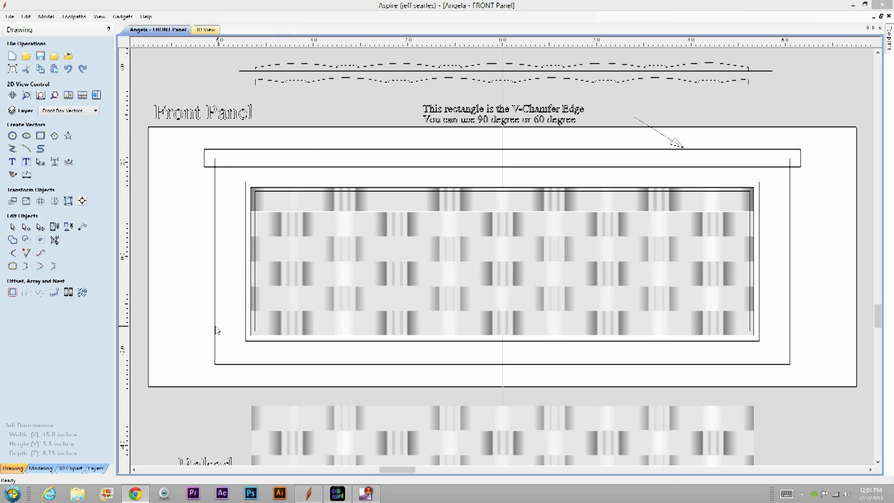
Delete all the weave texture components inside the front panel's inner rectangular border.
{"action": "left_click", "coordinate": [214, 365]}
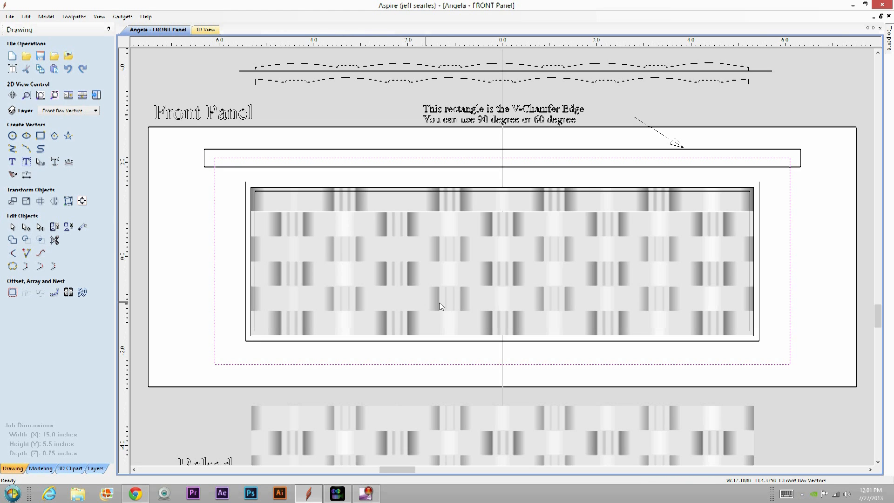
{"action": "left_click", "coordinate": [475, 255]}
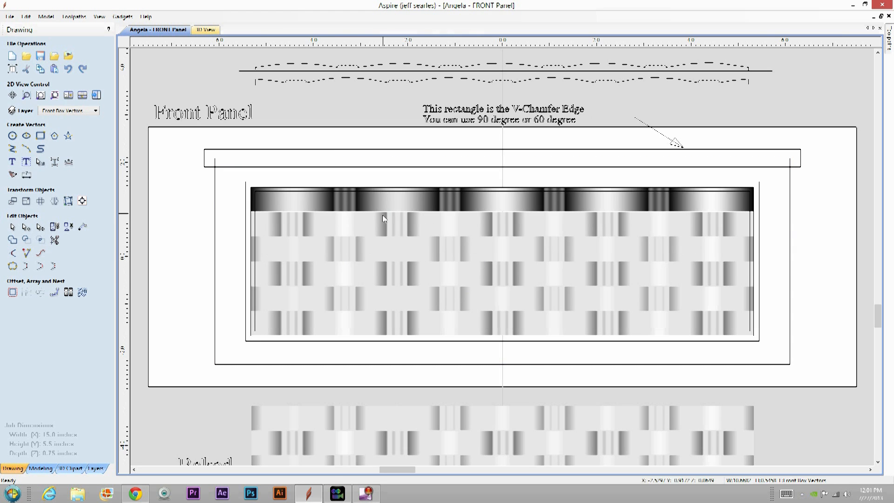
{"action": "left_click", "coordinate": [347, 285]}
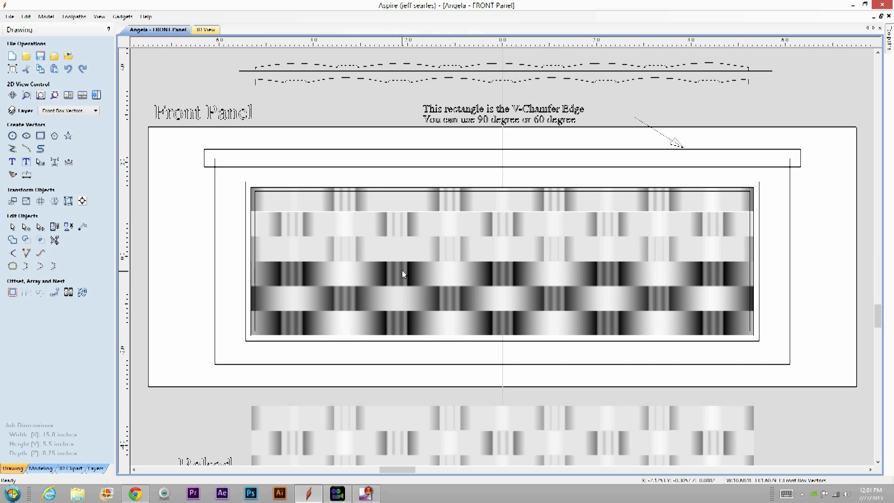
{"action": "left_click", "coordinate": [414, 224]}
{"action": "left_click", "coordinate": [421, 206]}
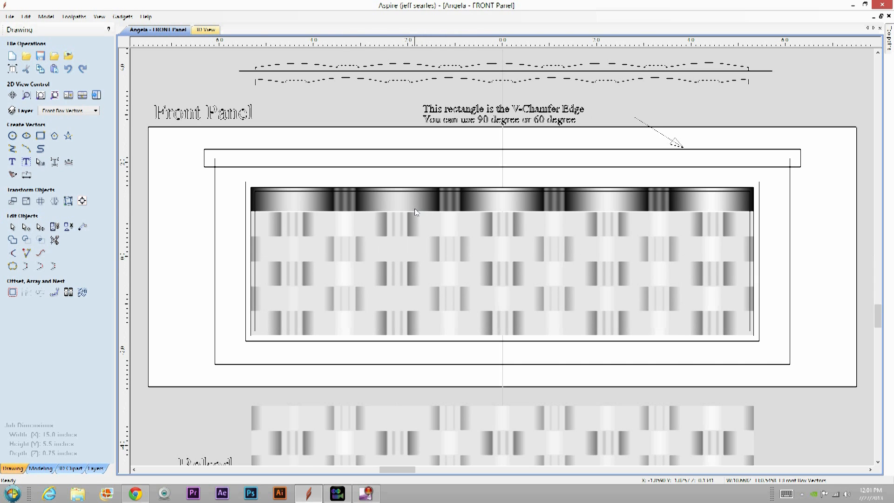
{"action": "left_click", "coordinate": [409, 205]}
{"action": "key", "text": "Delete"}
{"action": "left_click", "coordinate": [399, 241]}
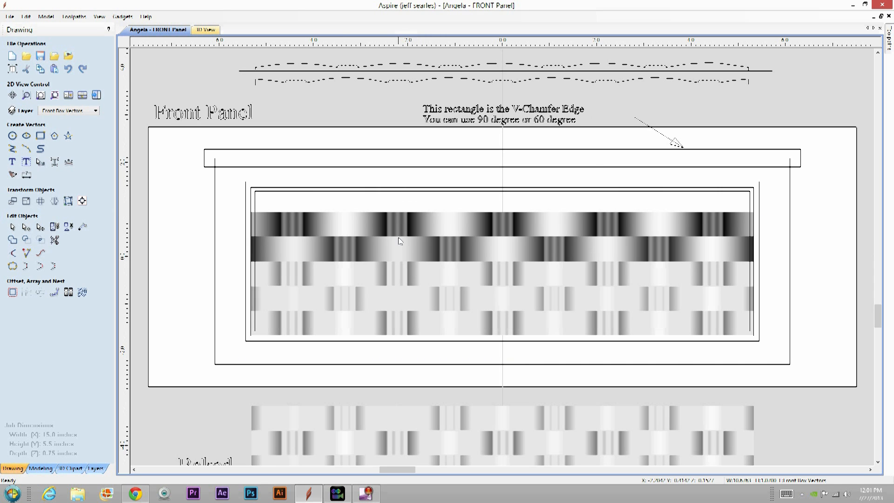
{"action": "key", "text": "Delete"}
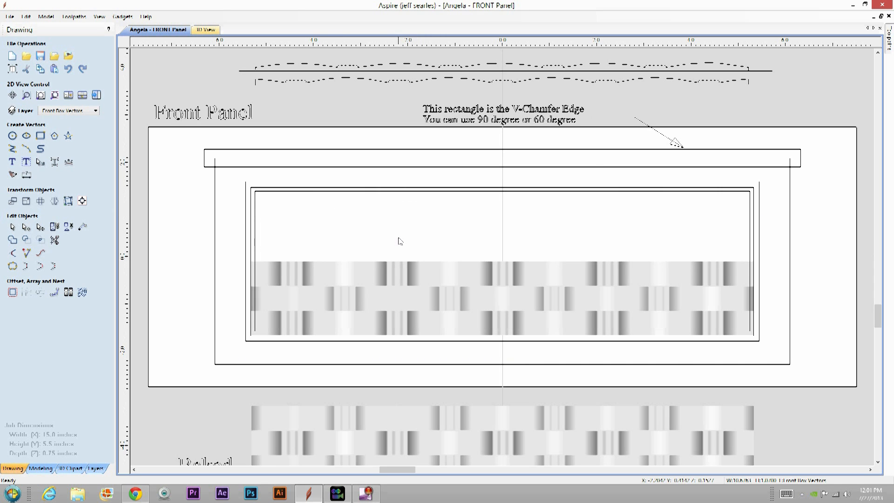
{"action": "left_click", "coordinate": [368, 275]}
{"action": "key", "text": "Delete"}
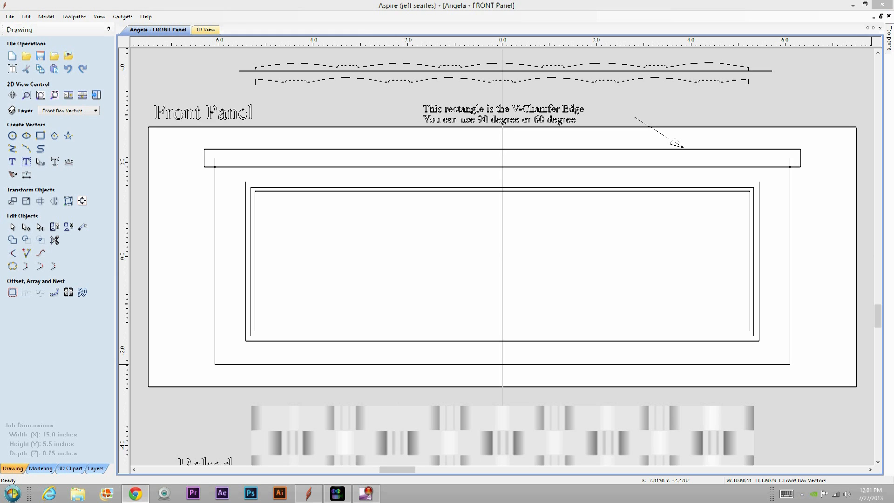
Switch to the browser, open VectorArt 3D's Corner Flourish 9 model and save the regular style's free EPS outline to the Desktop.
{"action": "left_click_drag", "start_coordinate": [893, 4], "coordinate": [0, 0]}
{"action": "left_click_drag", "start_coordinate": [204, 0], "coordinate": [285, 0]}
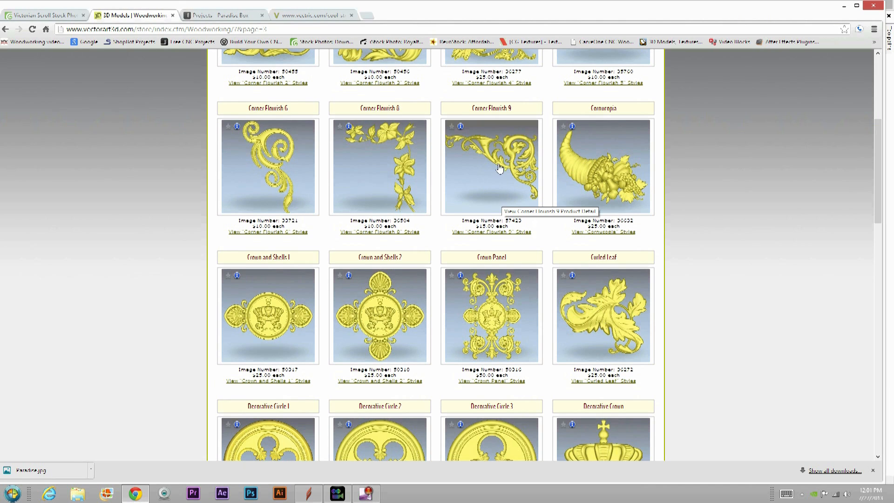
{"action": "left_click", "coordinate": [496, 184]}
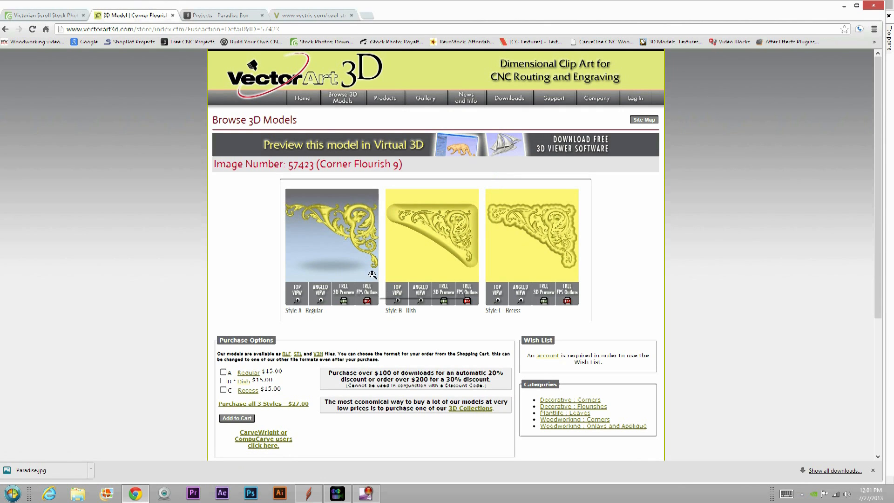
{"action": "left_click", "coordinate": [367, 303]}
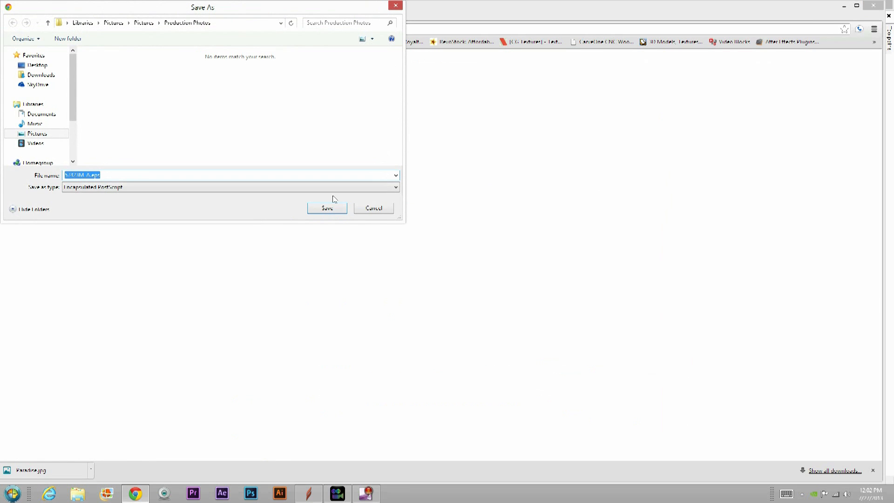
{"action": "left_click", "coordinate": [46, 65]}
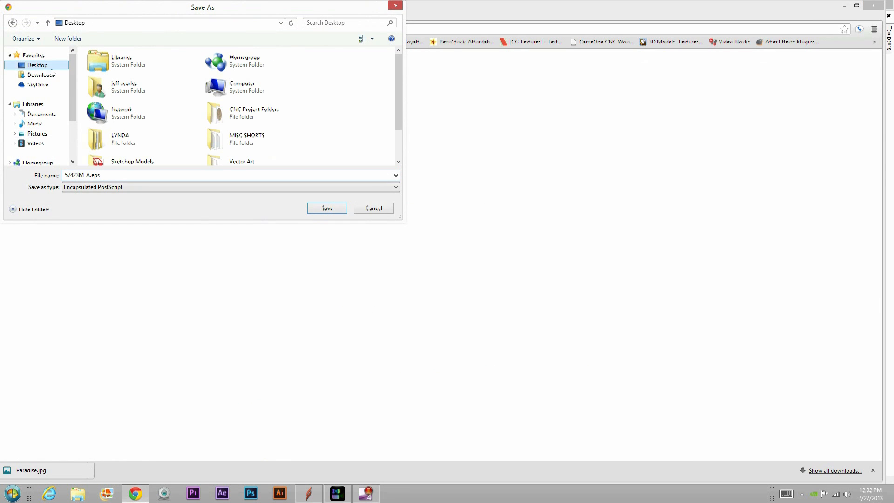
{"action": "left_click", "coordinate": [326, 208]}
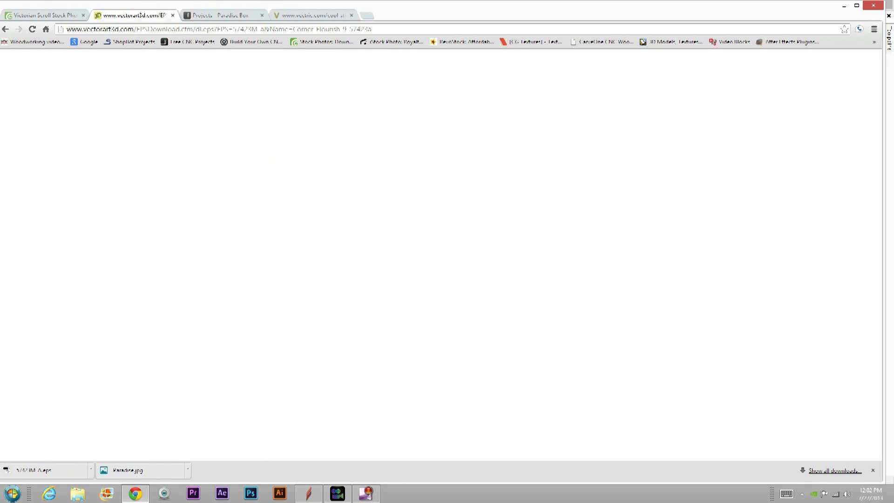
Return to Aspire and import the vectors from 57423M_A.eps on the Desktop into the front panel drawing.
{"action": "left_click", "coordinate": [843, 6]}
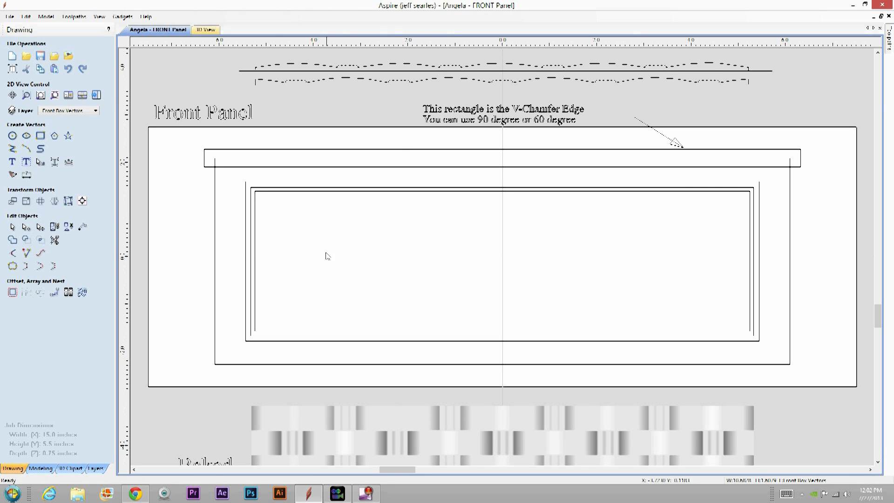
{"action": "left_click", "coordinate": [9, 18]}
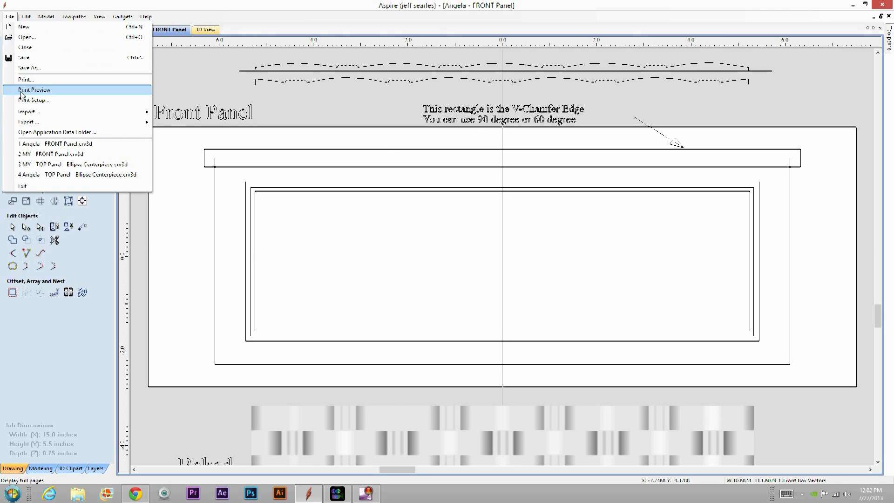
{"action": "mouse_move", "coordinate": [41, 113]}
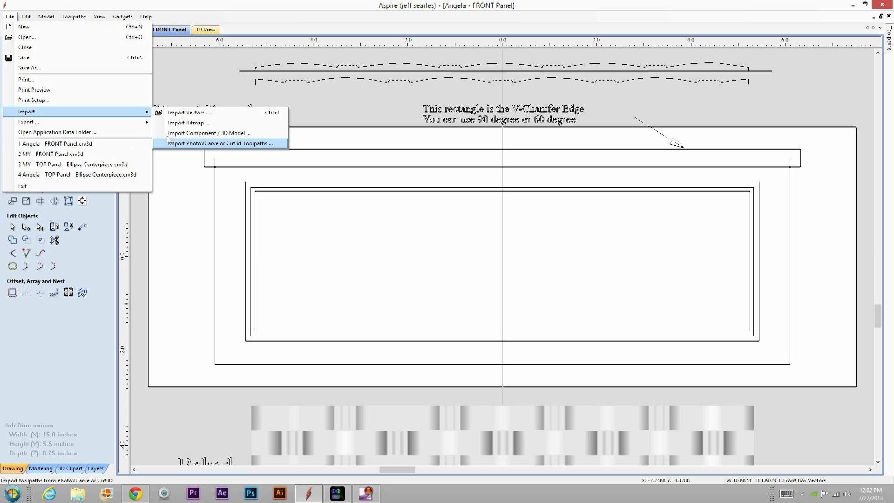
{"action": "left_click", "coordinate": [186, 114]}
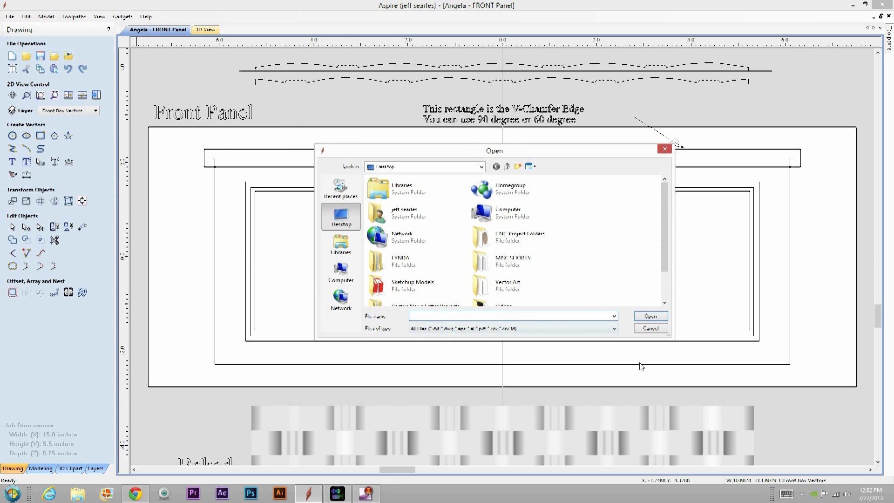
{"action": "left_click_drag", "start_coordinate": [663, 247], "coordinate": [664, 275]}
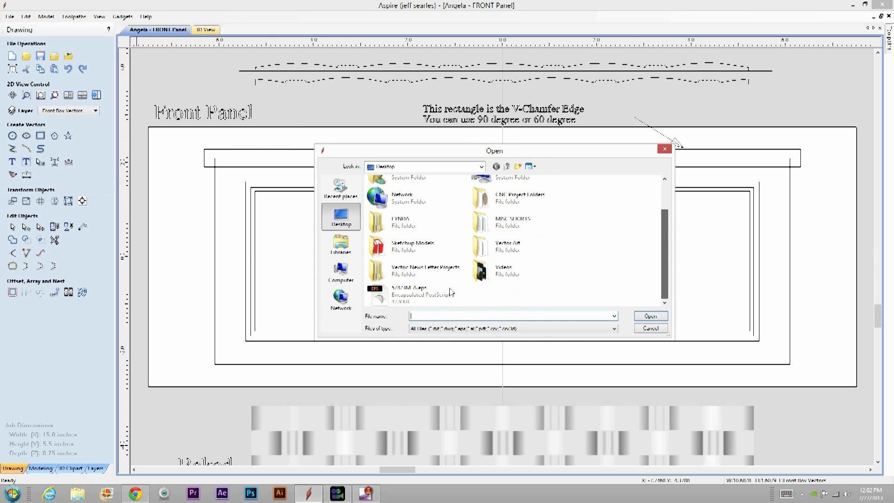
{"action": "double_click", "coordinate": [421, 291]}
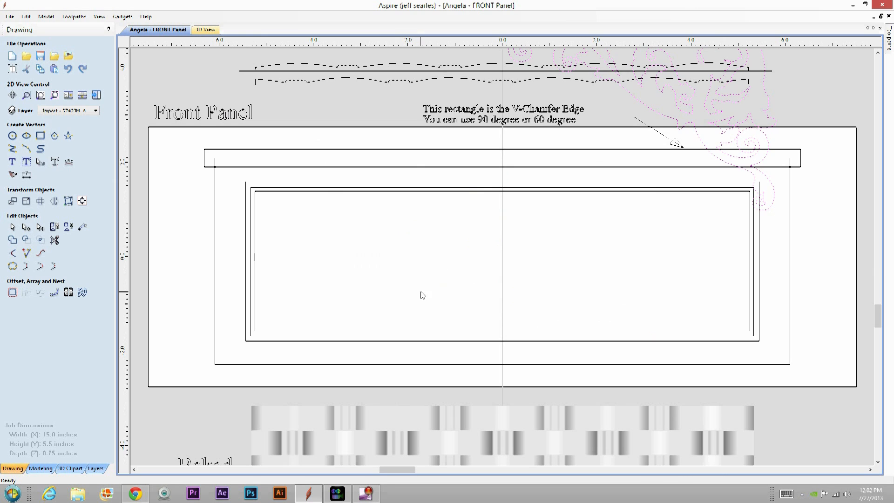
Move the imported flourish vectors into the front panel, and delete them from the drawing.
{"action": "left_click_drag", "start_coordinate": [739, 136], "coordinate": [563, 324]}
{"action": "left_click_drag", "start_coordinate": [489, 243], "coordinate": [470, 263]}
{"action": "key", "text": "Delete"}
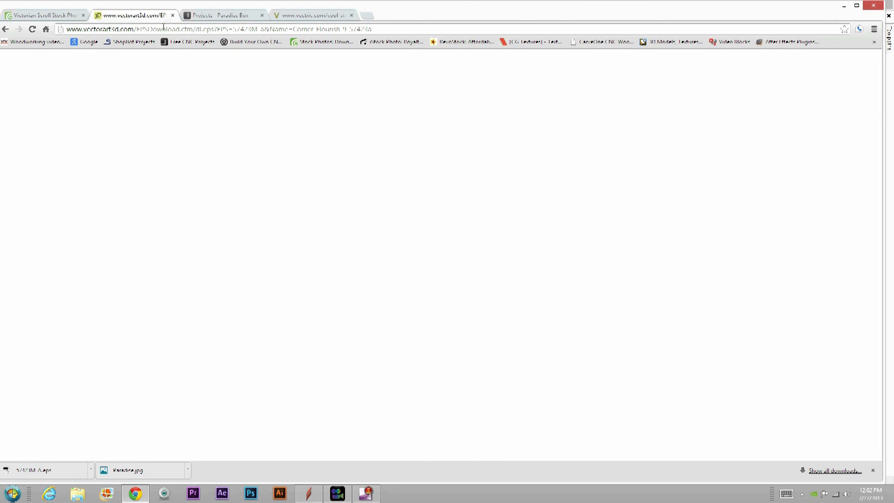
Switch to the Dreamstime search results in the browser and examine the Victorian scroll artwork, previewing several ornate designs.
{"action": "left_click", "coordinate": [41, 14]}
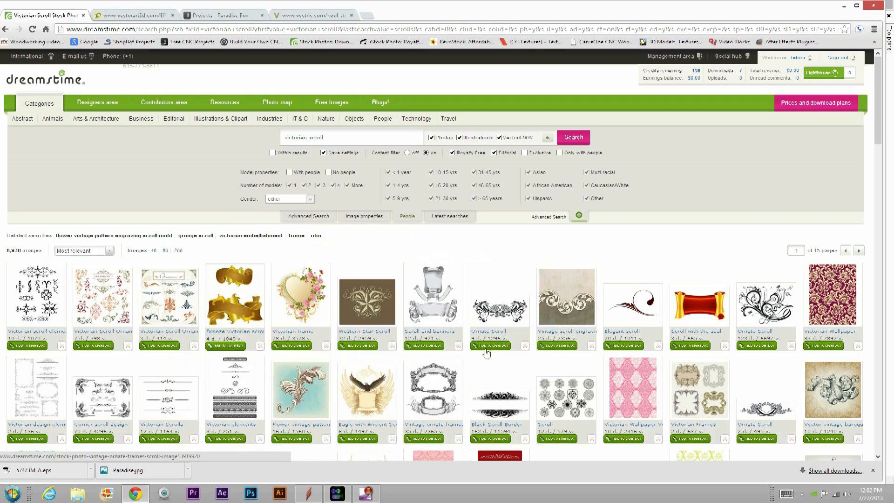
{"action": "scroll", "coordinate": [519, 360], "scroll_direction": "down", "scroll_amount": 8}
{"action": "scroll", "coordinate": [520, 361], "scroll_direction": "down", "scroll_amount": 7}
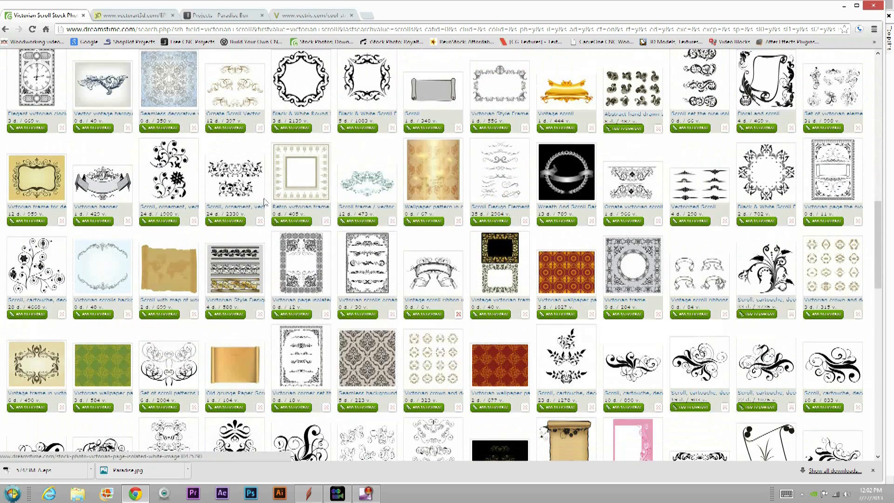
{"action": "mouse_move", "coordinate": [238, 180]}
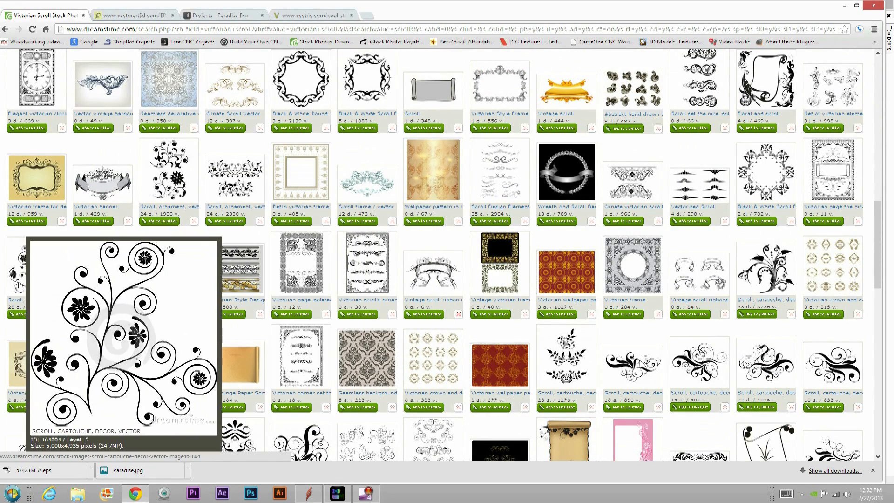
{"action": "mouse_move", "coordinate": [576, 375]}
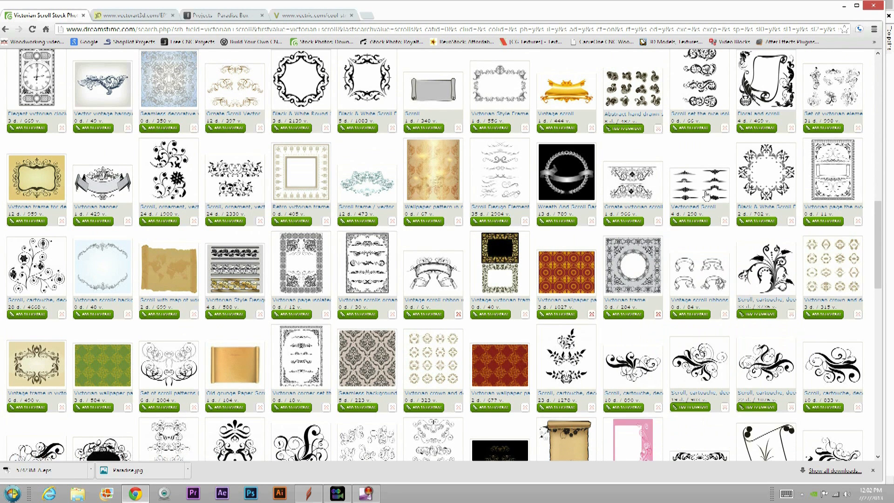
{"action": "mouse_move", "coordinate": [622, 193]}
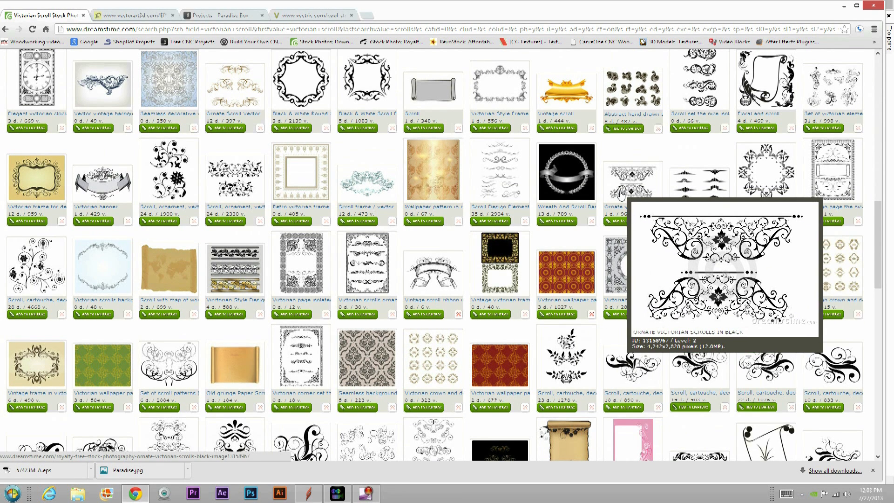
{"action": "scroll", "coordinate": [622, 193], "scroll_direction": "down", "scroll_amount": 5}
{"action": "scroll", "coordinate": [644, 187], "scroll_direction": "down", "scroll_amount": 5}
{"action": "scroll", "coordinate": [644, 186], "scroll_direction": "down", "scroll_amount": 3}
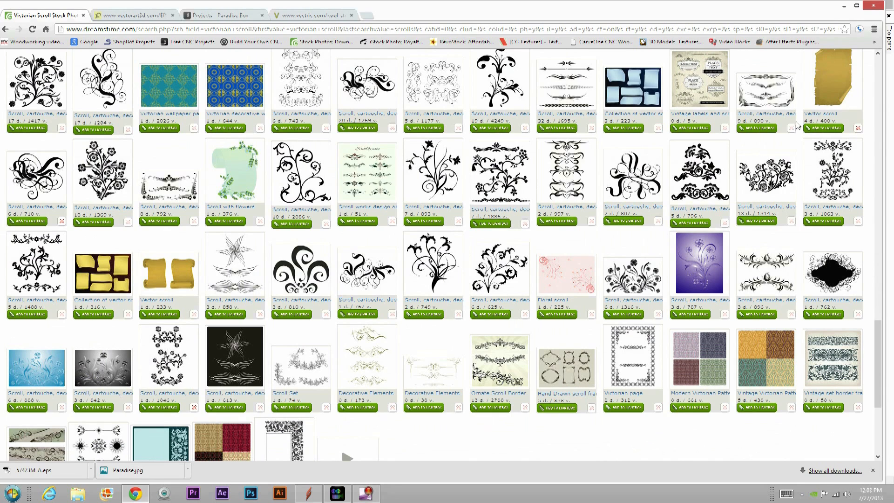
Return to Aspire, import the scroll centrepiece JPG from the Desktop as a bitmap, and move its artwork to the middle of the front panel.
{"action": "left_click", "coordinate": [844, 7]}
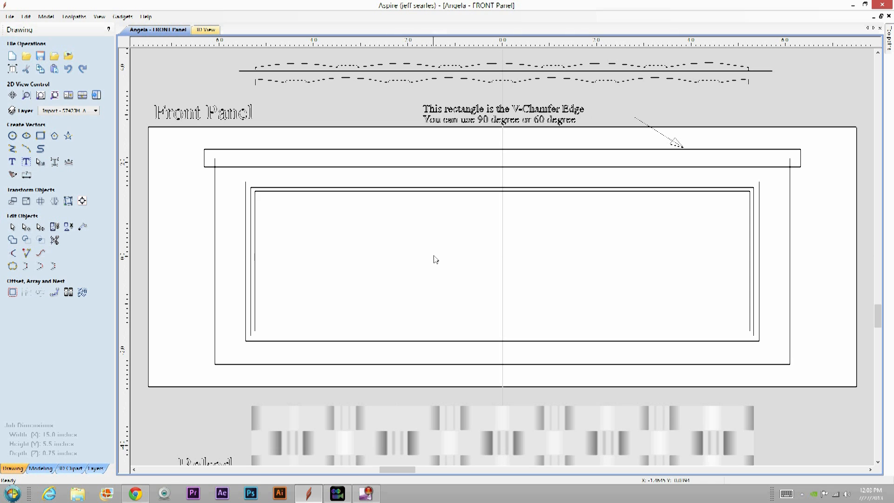
{"action": "left_click", "coordinate": [852, 5]}
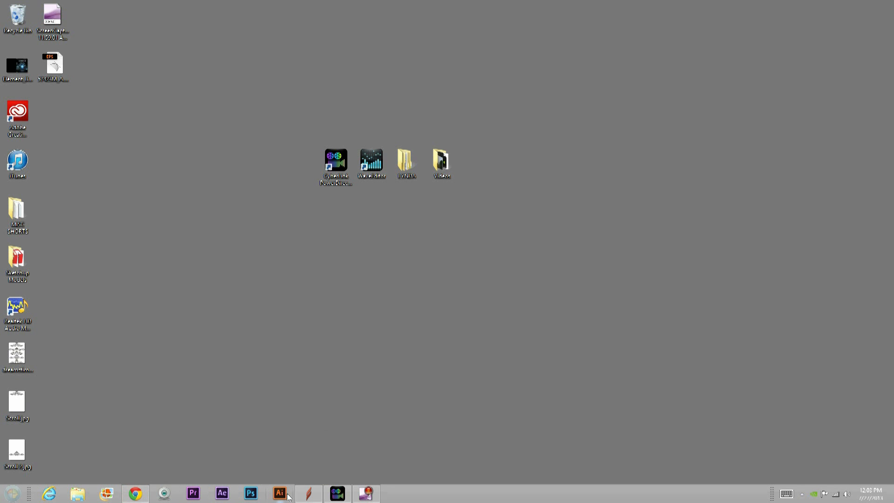
{"action": "left_click", "coordinate": [306, 493]}
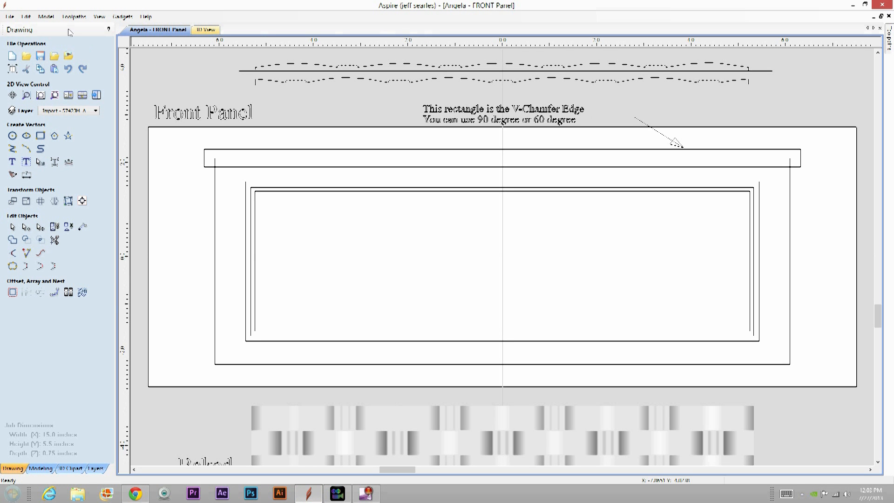
{"action": "left_click", "coordinate": [10, 16]}
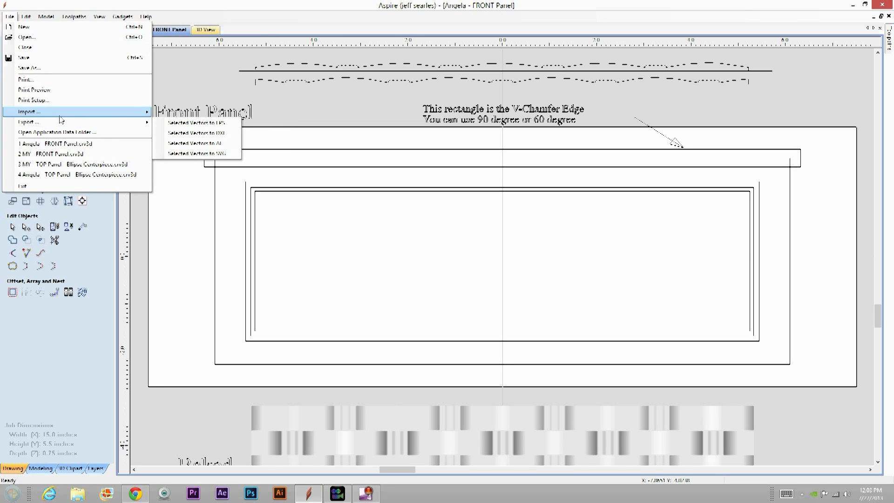
{"action": "left_click", "coordinate": [180, 123]}
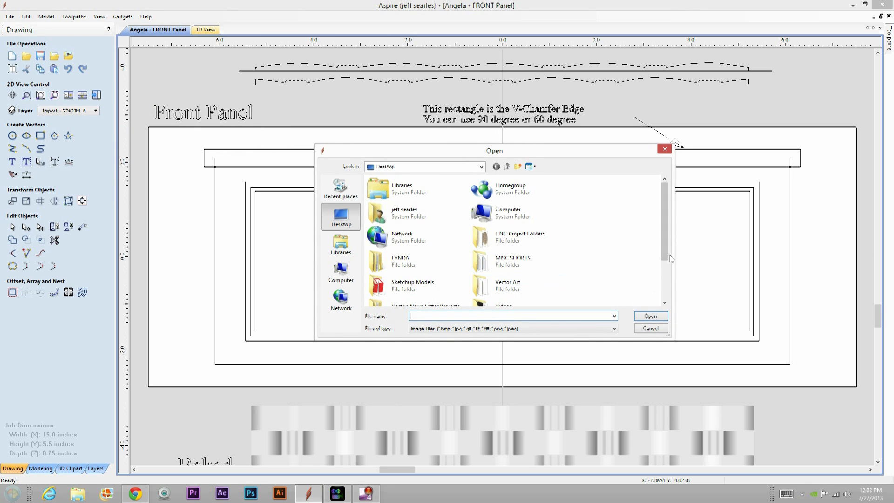
{"action": "scroll", "coordinate": [666, 261], "scroll_direction": "down", "scroll_amount": 3}
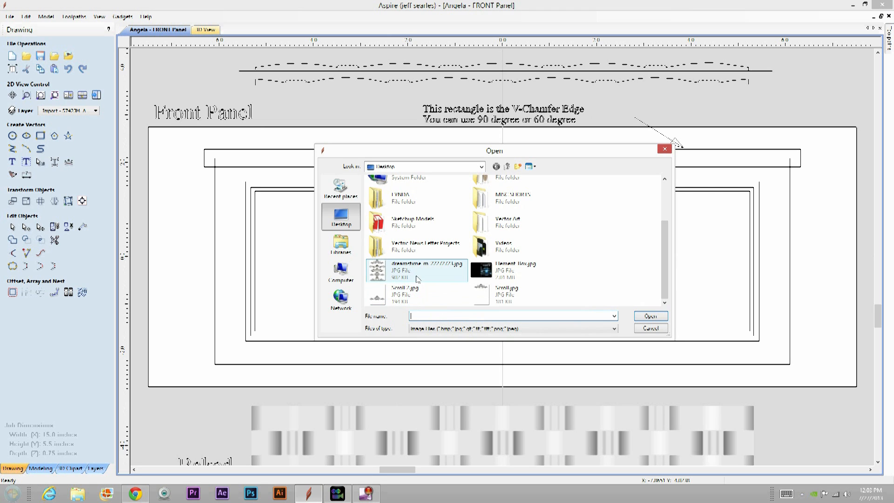
{"action": "double_click", "coordinate": [410, 301]}
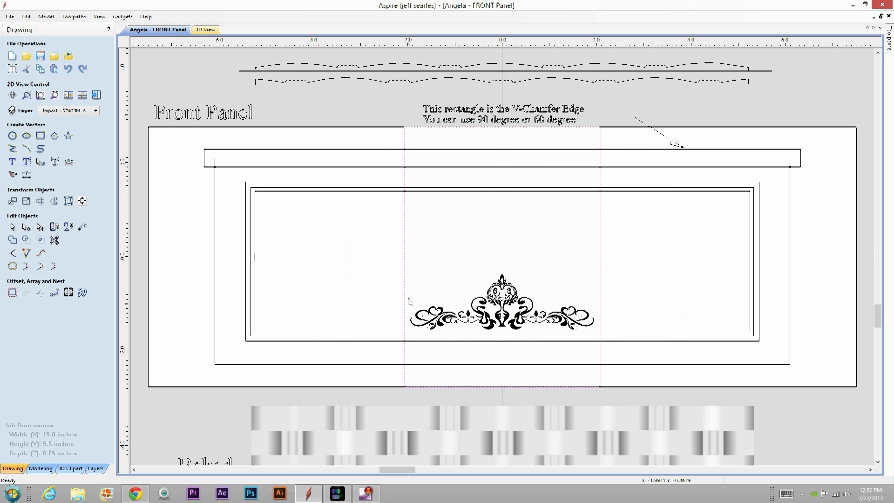
{"action": "left_click_drag", "start_coordinate": [491, 316], "coordinate": [489, 262]}
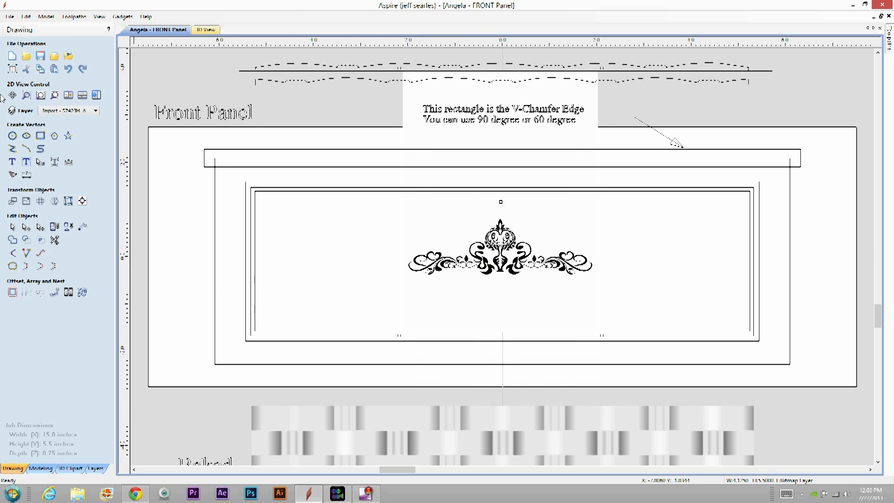
Trace the scroll bitmap into vectors using black/white tracing, apply the result and close the tracing tool.
{"action": "left_click", "coordinate": [9, 17]}
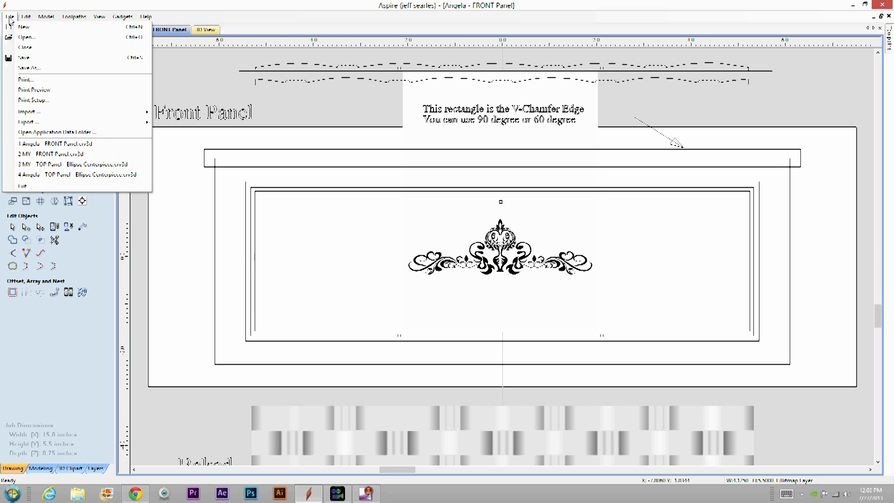
{"action": "mouse_move", "coordinate": [26, 17]}
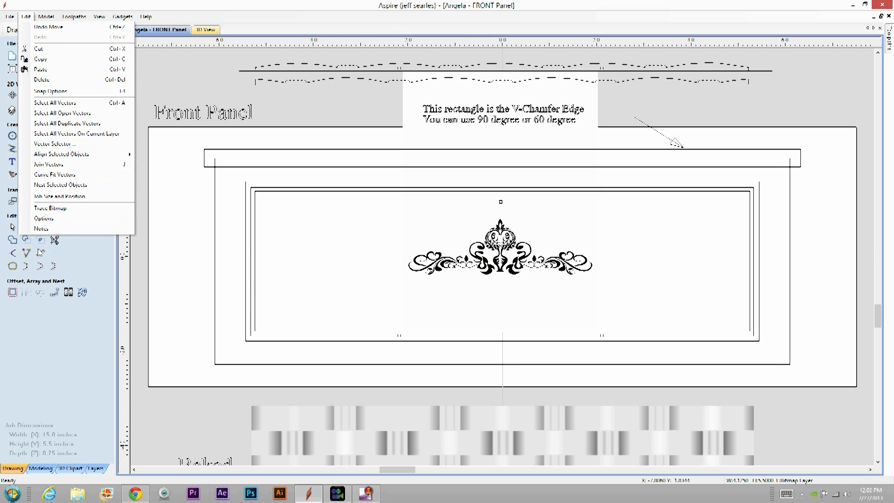
{"action": "left_click", "coordinate": [51, 208]}
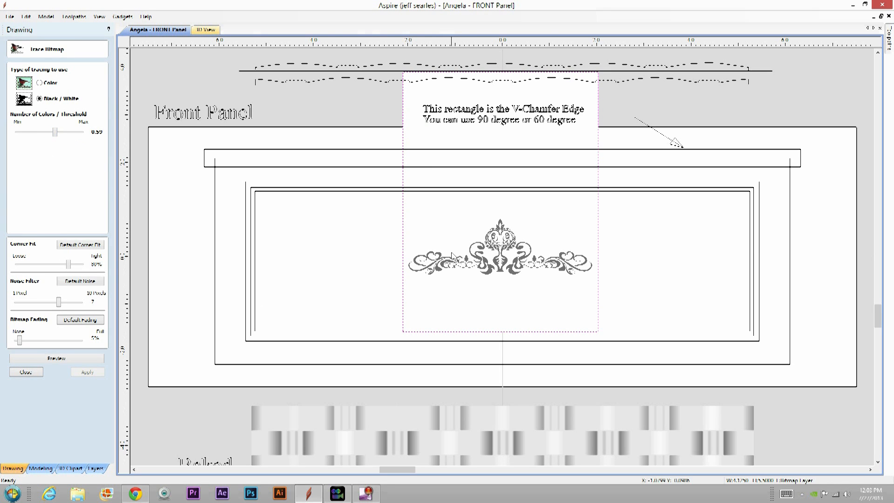
{"action": "left_click", "coordinate": [65, 362]}
{"action": "left_click", "coordinate": [77, 373]}
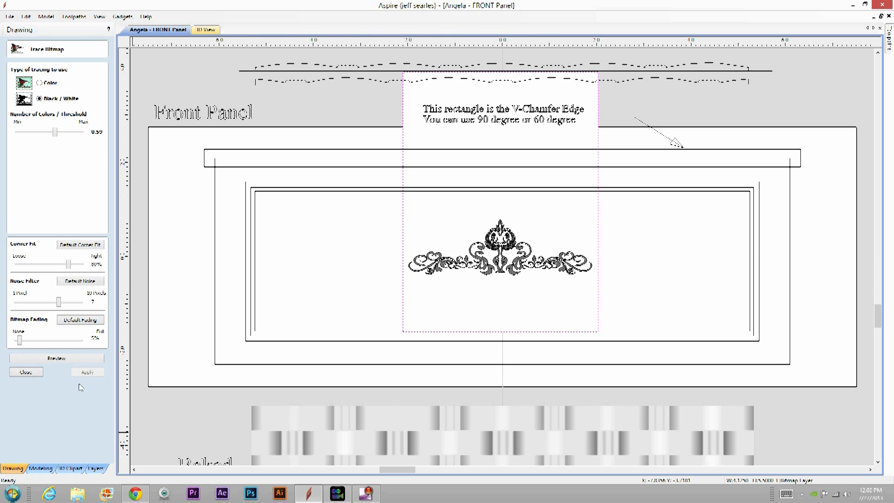
{"action": "left_click", "coordinate": [38, 373]}
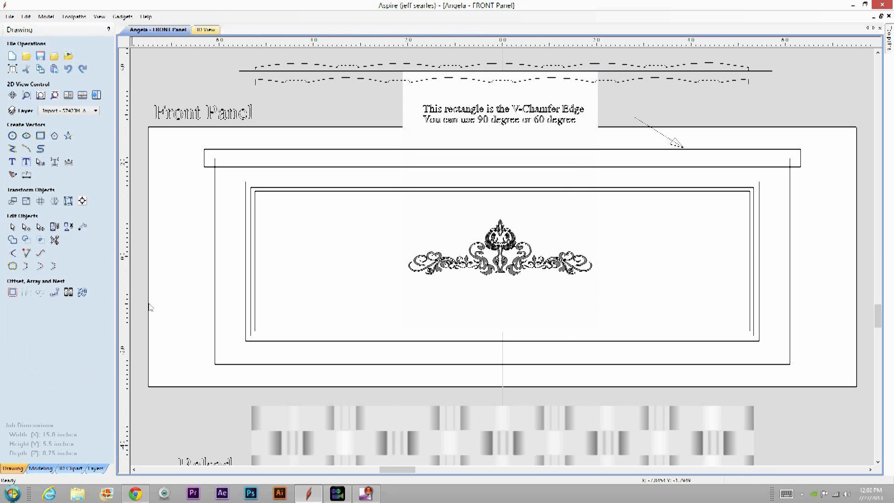
Hide the Bitmap Layer so only the traced vectors show.
{"action": "left_click", "coordinate": [95, 112]}
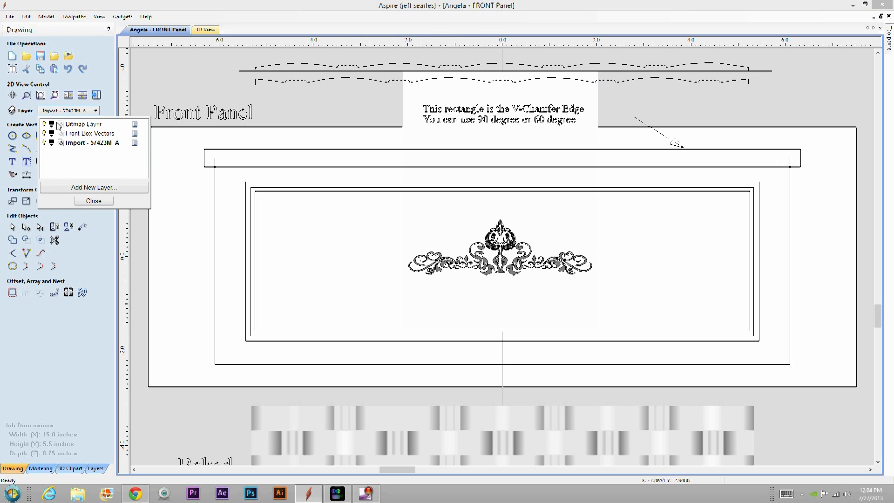
{"action": "left_click", "coordinate": [44, 125]}
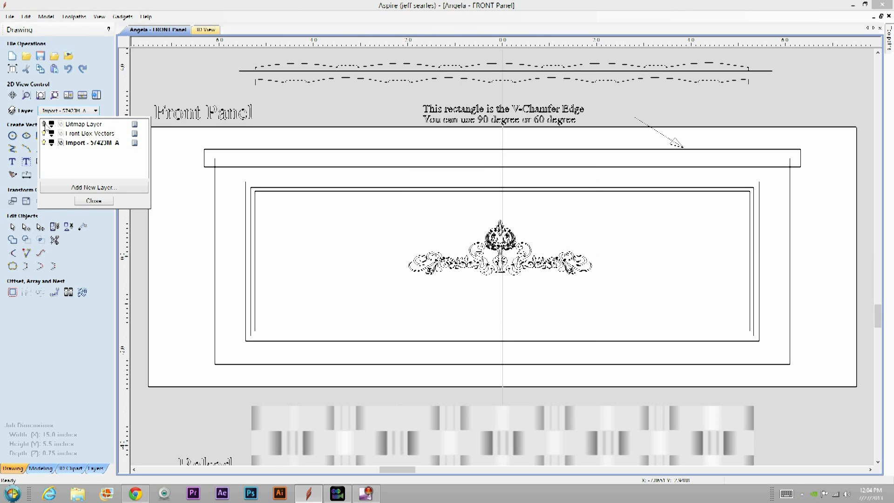
{"action": "left_click", "coordinate": [487, 314]}
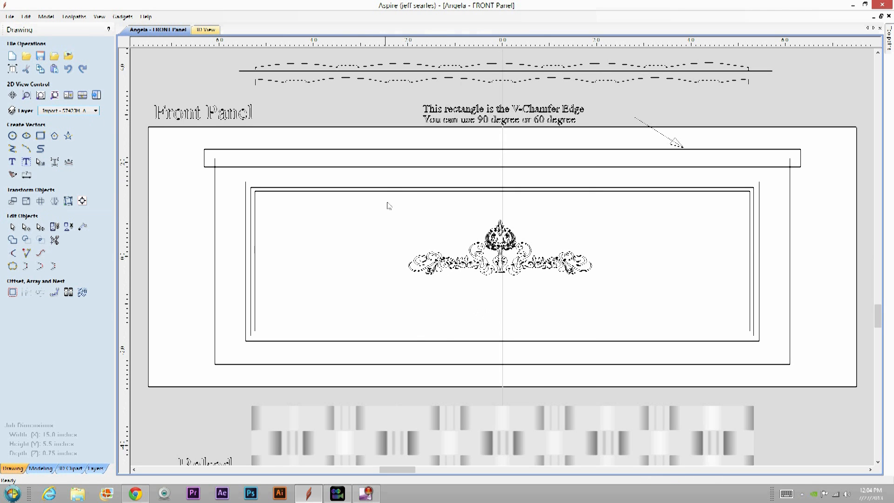
Enlarge the traced scroll vectors to about 8.66 inches wide and 2.61 inches high, and centre them inside the front panel's border.
{"action": "left_click_drag", "start_coordinate": [403, 272], "coordinate": [624, 319]}
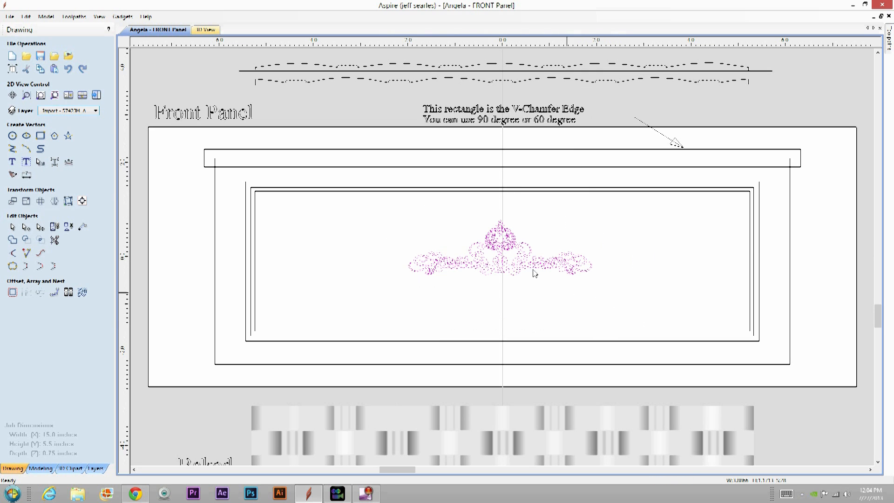
{"action": "left_click", "coordinate": [486, 251]}
{"action": "left_click_drag", "start_coordinate": [598, 215], "coordinate": [718, 165]}
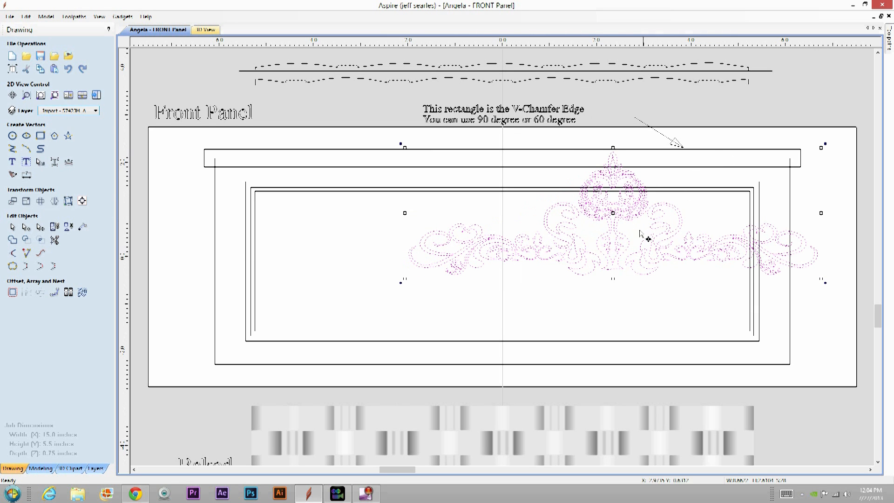
{"action": "left_click_drag", "start_coordinate": [614, 209], "coordinate": [505, 255]}
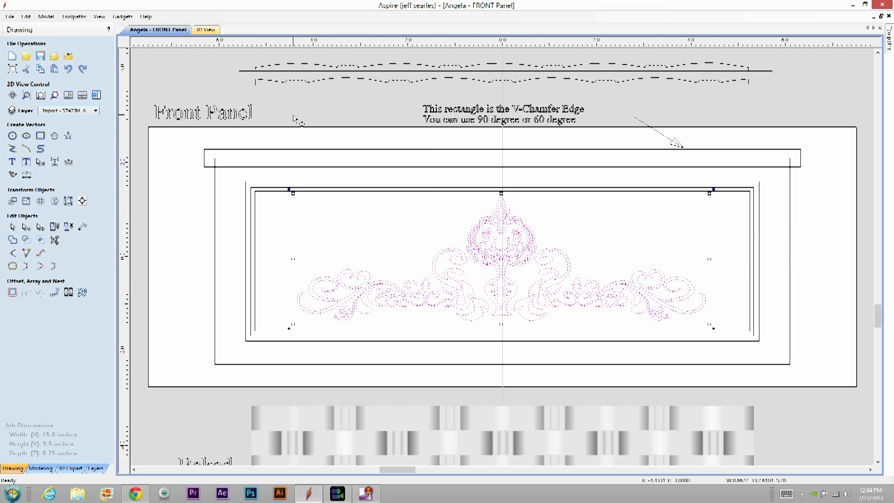
{"action": "left_click", "coordinate": [507, 391]}
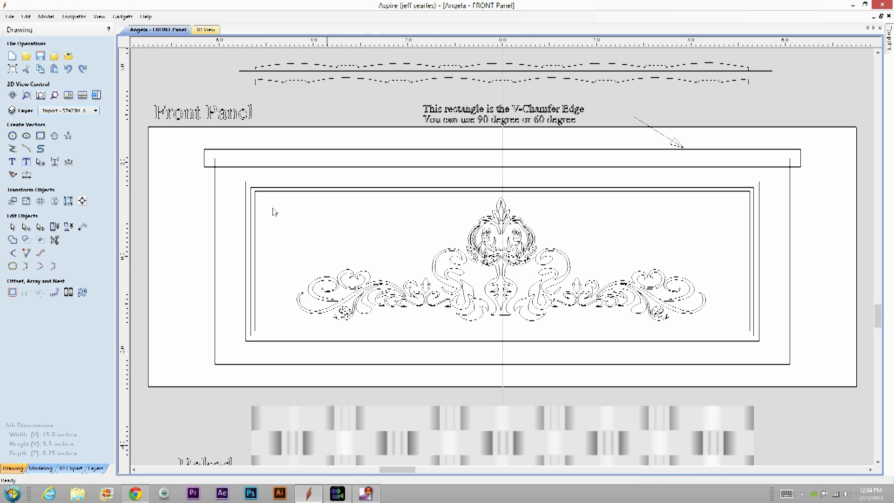
Calculate a V-carve toolpath for the scroll vectors with the 60-degree 0.25-inch V-bit, and preview that toolpath.
{"action": "left_click", "coordinate": [95, 96]}
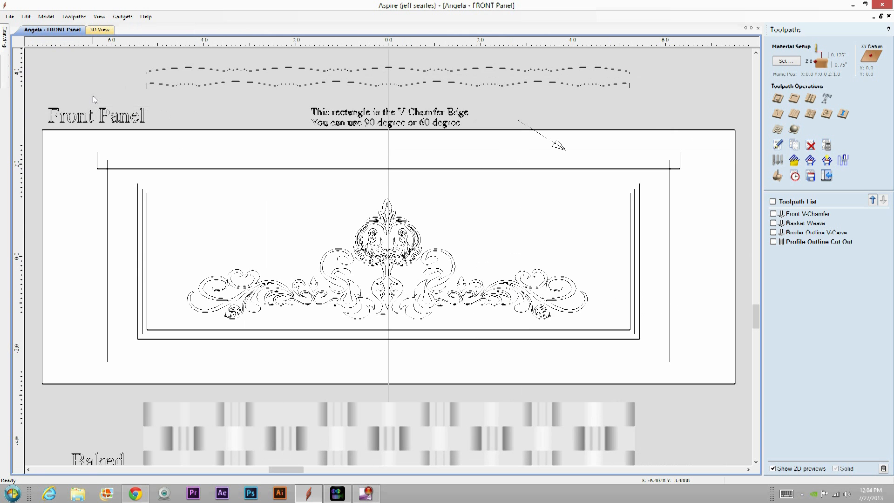
{"action": "left_click_drag", "start_coordinate": [182, 181], "coordinate": [616, 360]}
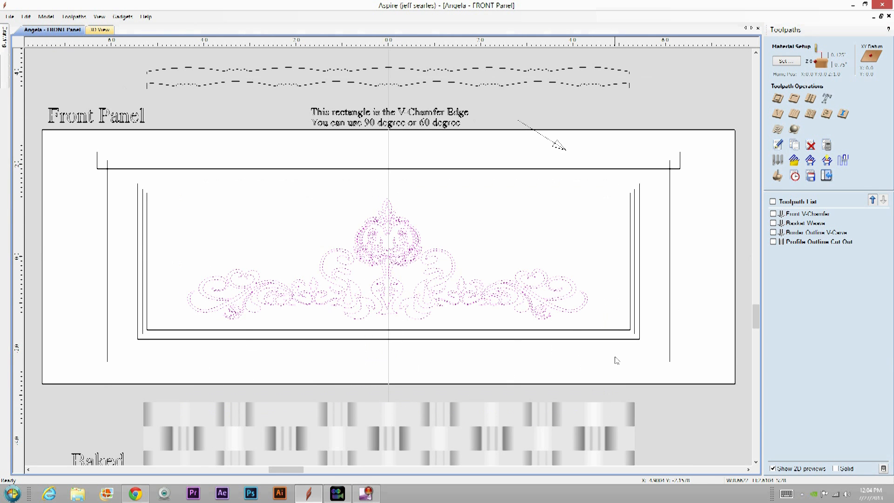
{"action": "left_click", "coordinate": [781, 118]}
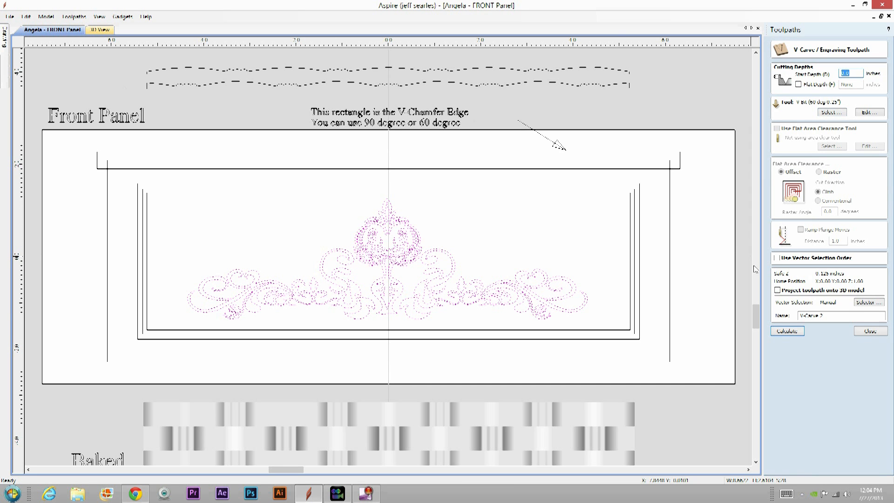
{"action": "left_click", "coordinate": [777, 331]}
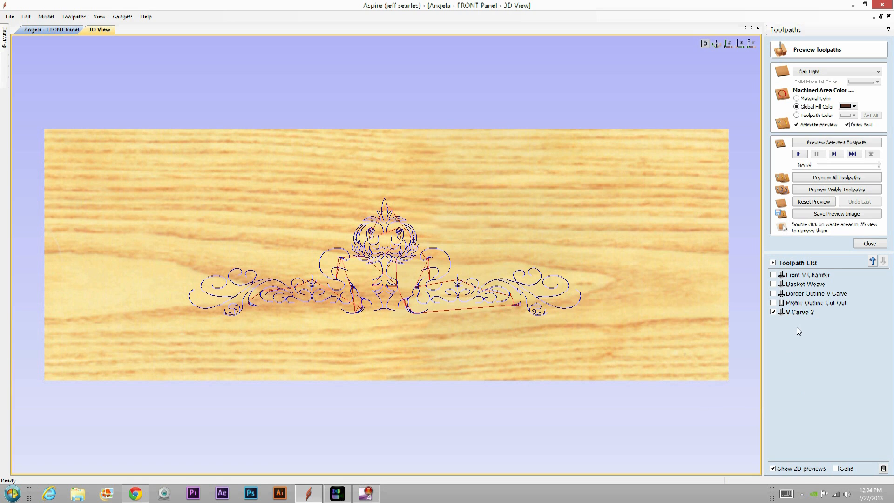
{"action": "left_click", "coordinate": [799, 313]}
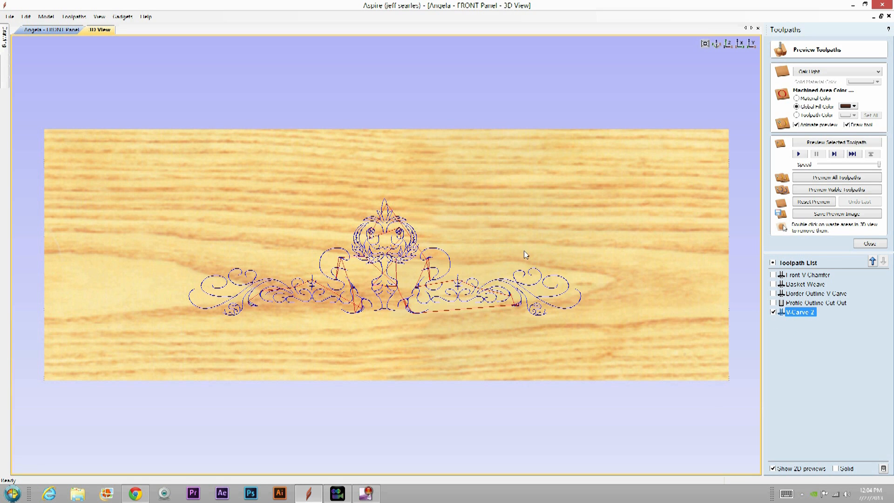
{"action": "left_click", "coordinate": [819, 143]}
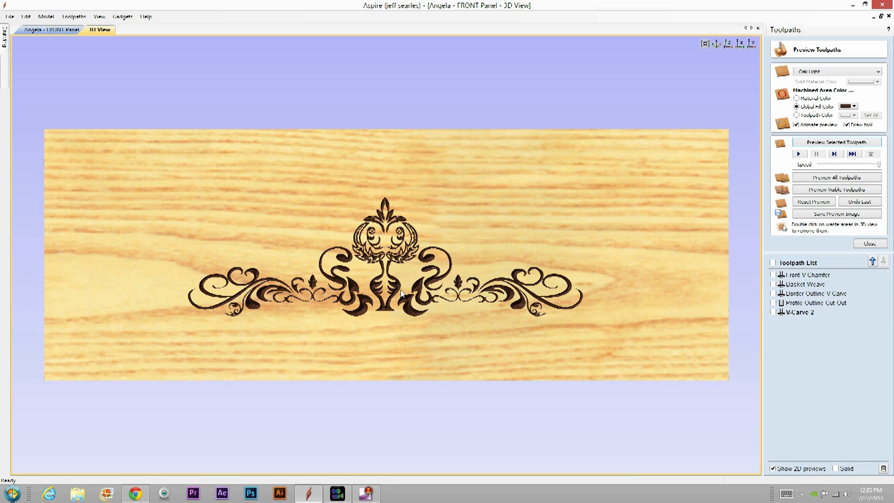
{"action": "left_click", "coordinate": [848, 179]}
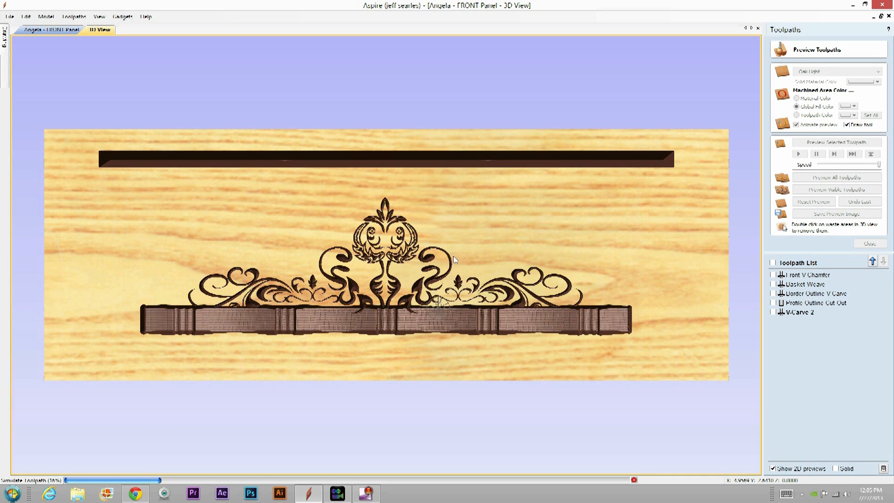
{"action": "left_click", "coordinate": [634, 480]}
{"action": "left_click", "coordinate": [830, 202]}
Delete the Basket Weave toolpath from the toolpath list.
{"action": "mouse_move", "coordinate": [809, 286]}
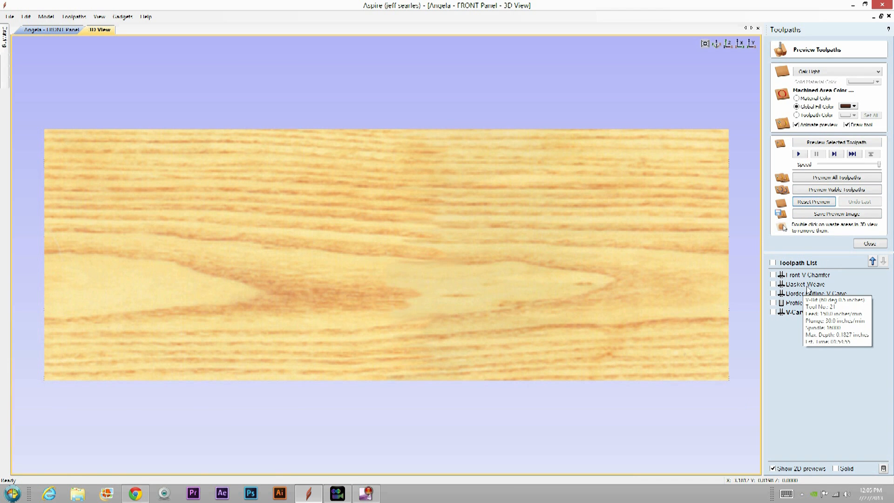
{"action": "left_click", "coordinate": [807, 285]}
{"action": "right_click", "coordinate": [808, 287]}
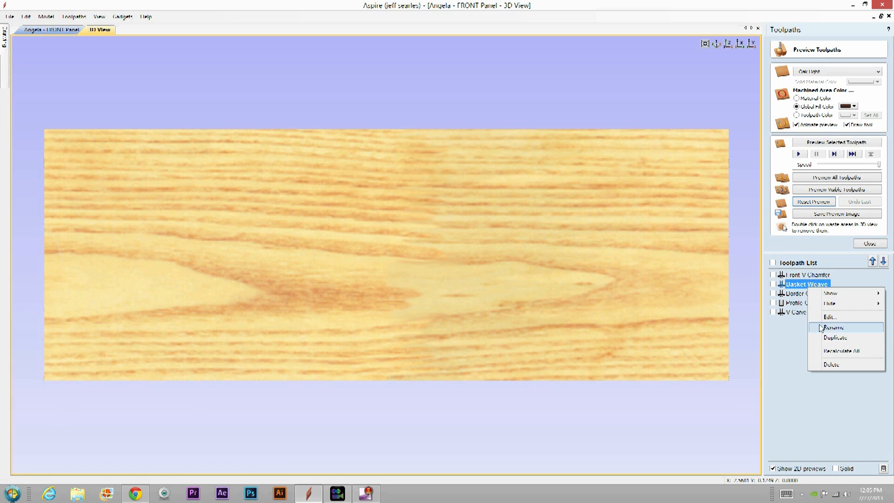
{"action": "left_click", "coordinate": [829, 365]}
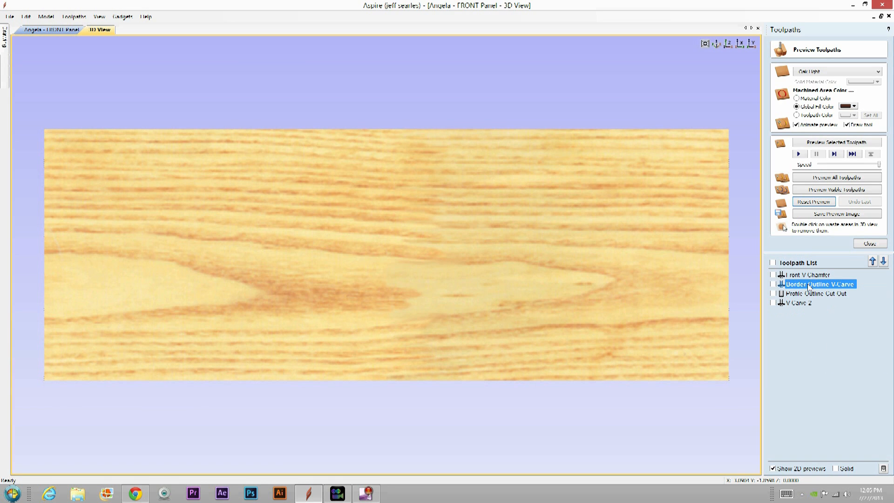
Recalculate all the remaining toolpaths and preview them together on the front panel.
{"action": "mouse_move", "coordinate": [811, 288]}
{"action": "left_click", "coordinate": [74, 17]}
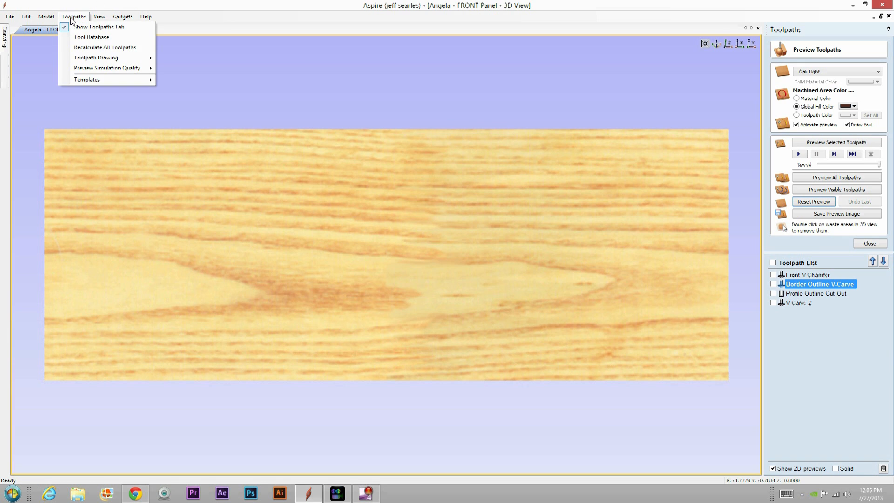
{"action": "left_click", "coordinate": [74, 48]}
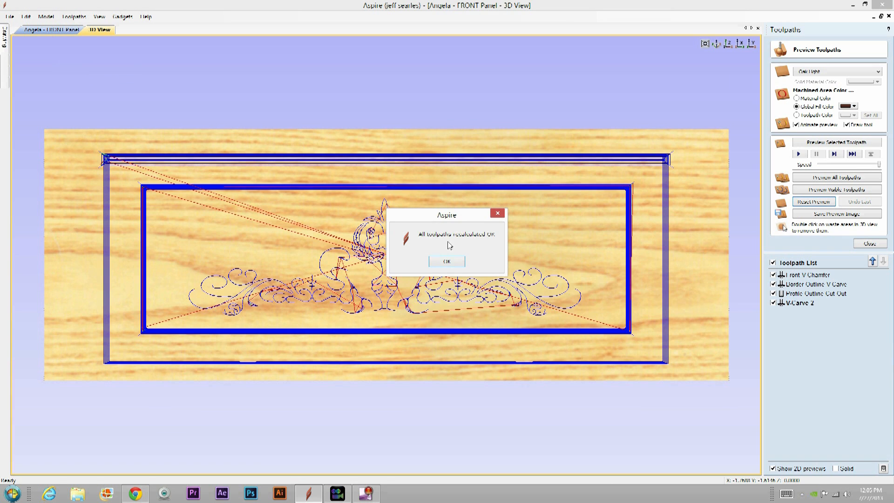
{"action": "left_click", "coordinate": [446, 261]}
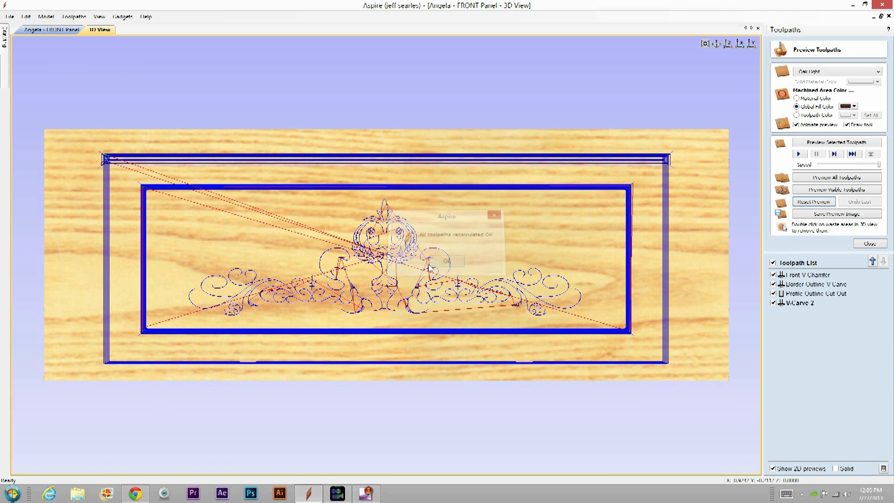
{"action": "left_click", "coordinate": [831, 181]}
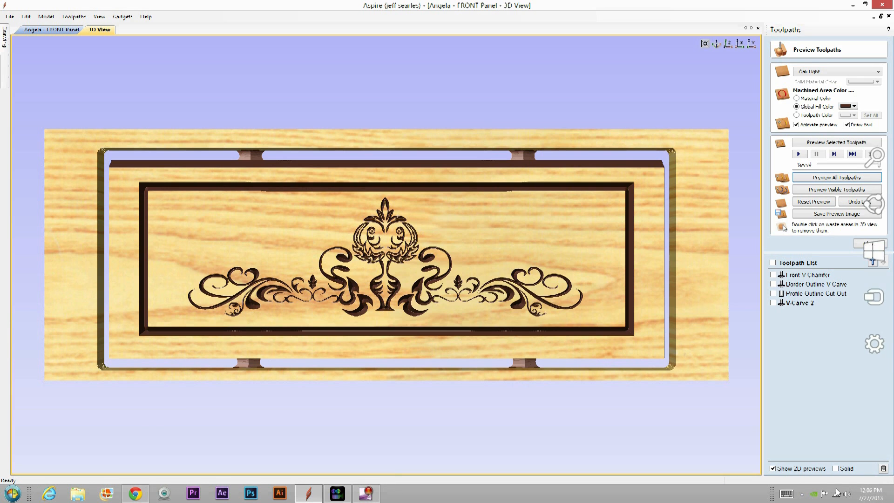
{"action": "left_click", "coordinate": [801, 493]}
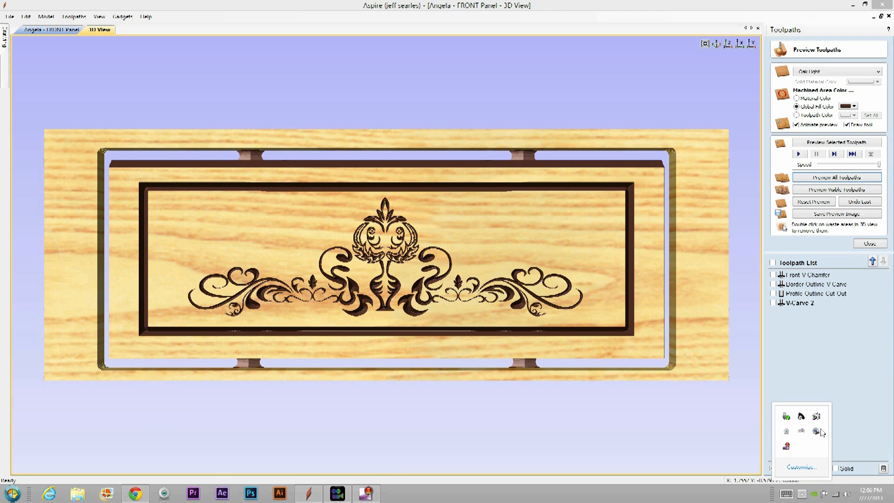